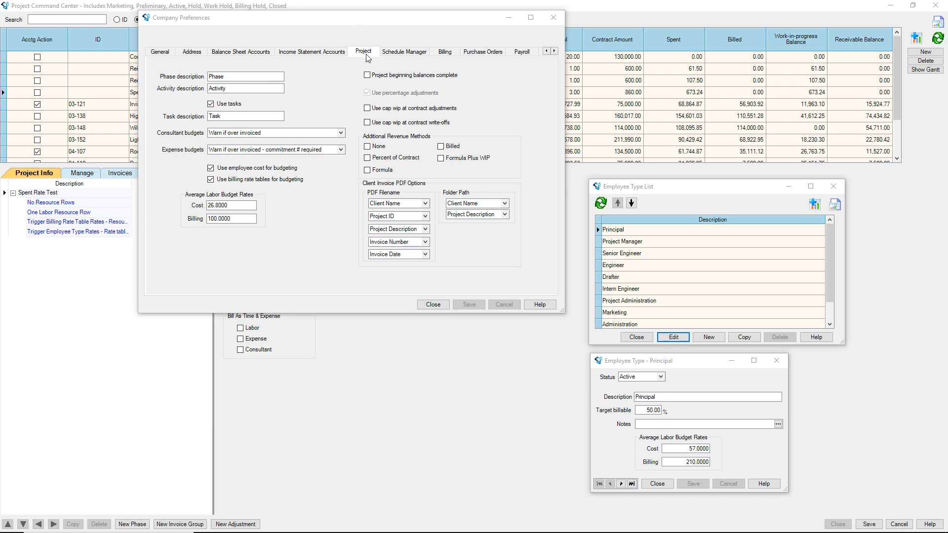
# Inspect the company average billing rate of 100.0000 in Company Preferences.
pyautogui.click(241, 219)
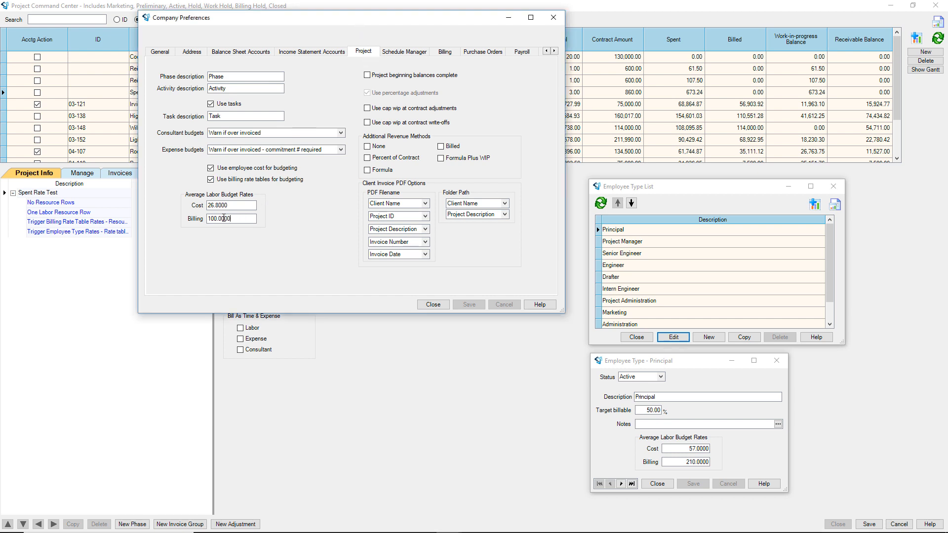
pyautogui.doubleClick(241, 220)
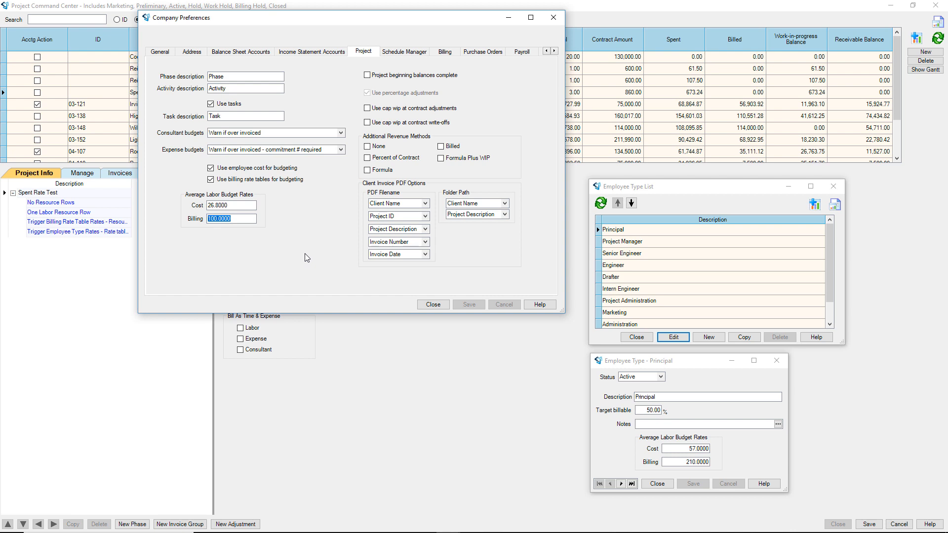
pyautogui.click(242, 217)
# Check Engineer's rates (21.3500/110.0000), then close the employee type windows and Company Preferences.
pyautogui.click(623, 266)
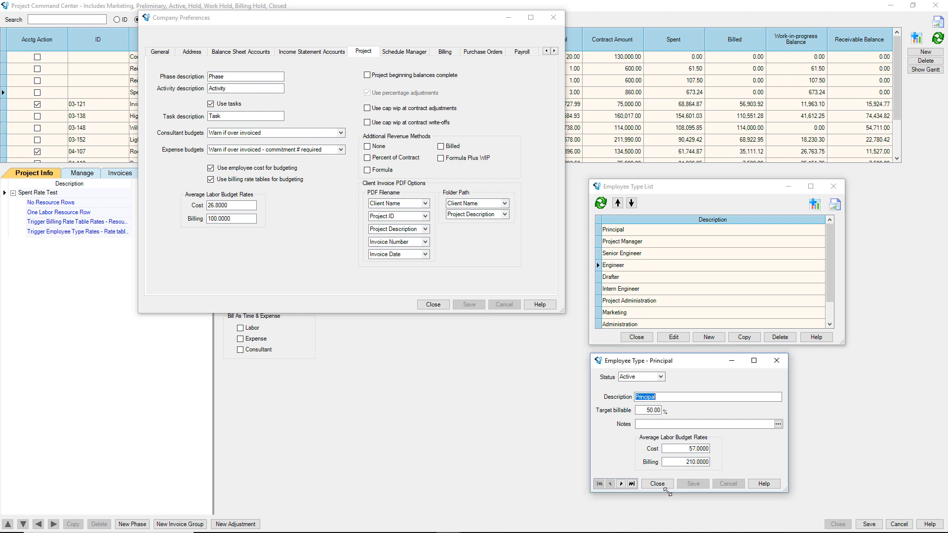
pyautogui.click(657, 484)
pyautogui.click(625, 267)
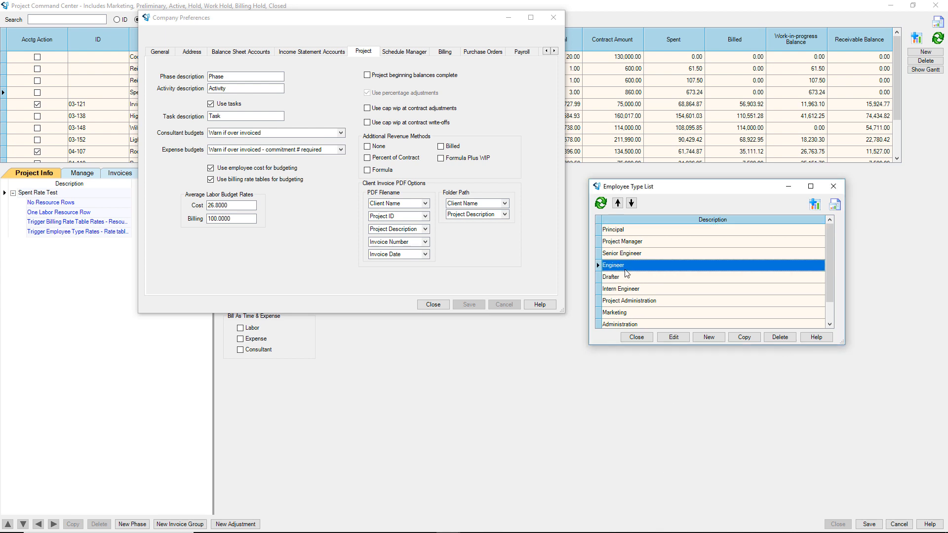
pyautogui.click(682, 339)
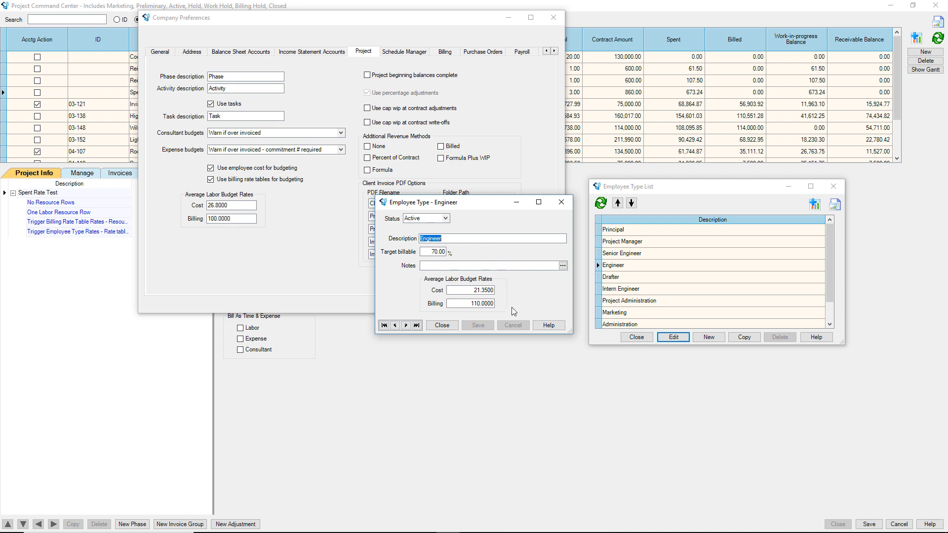
pyautogui.click(561, 202)
pyautogui.click(834, 188)
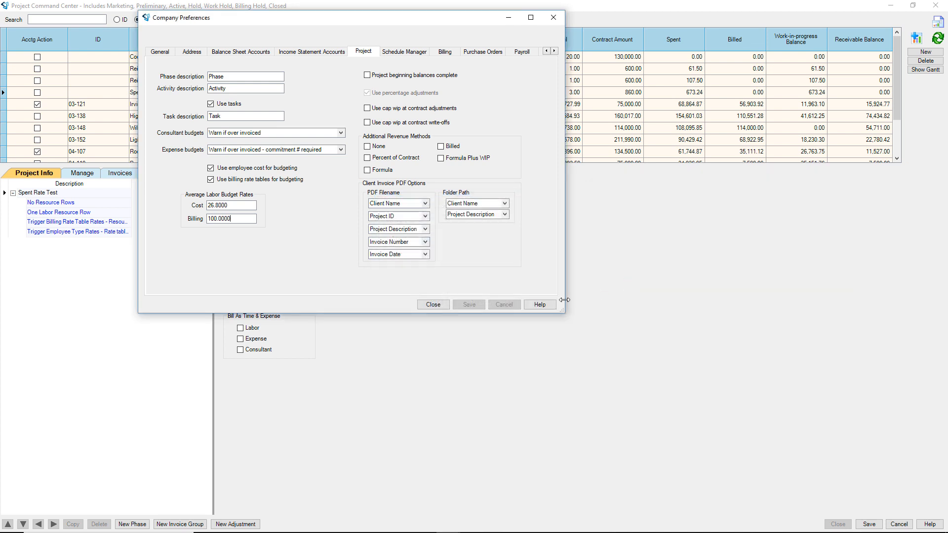
pyautogui.click(434, 304)
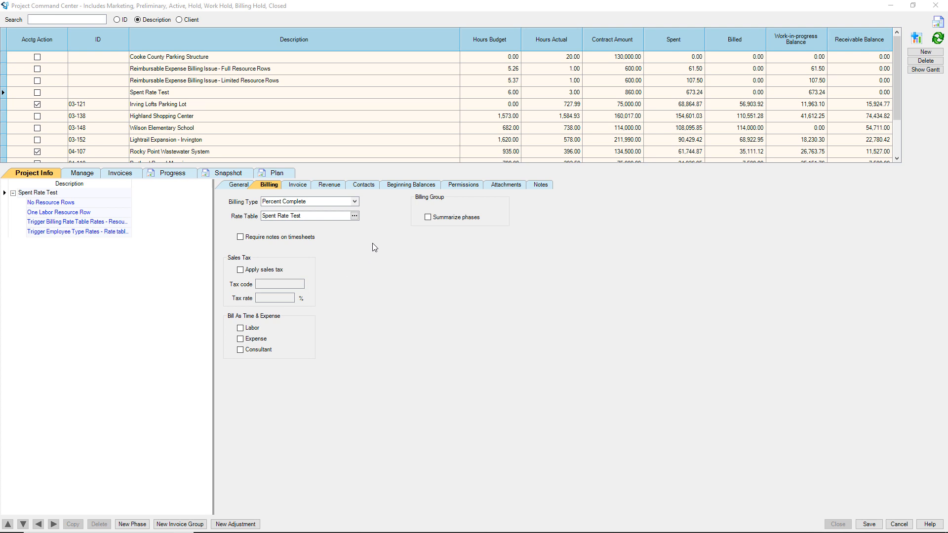
# Review the Spent Rate Test billing rate table.
pyautogui.click(355, 218)
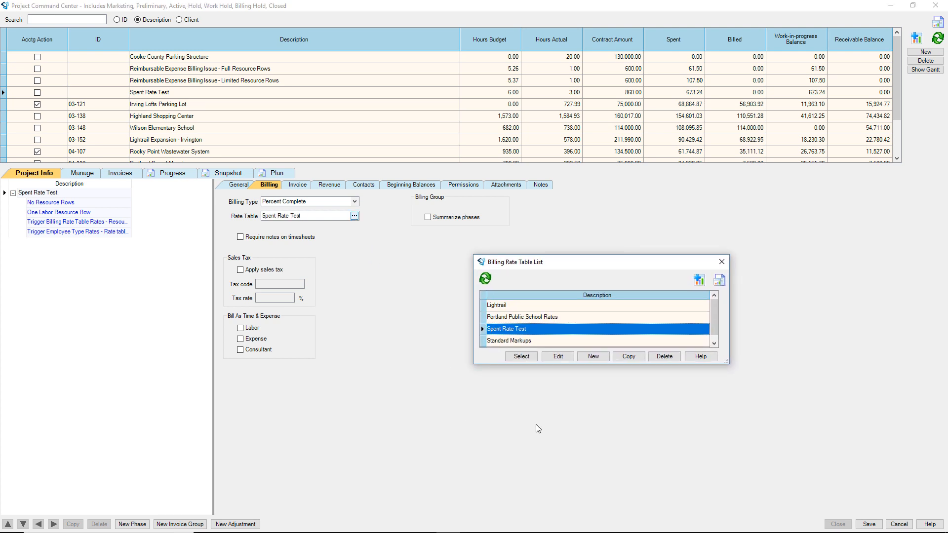
pyautogui.click(557, 356)
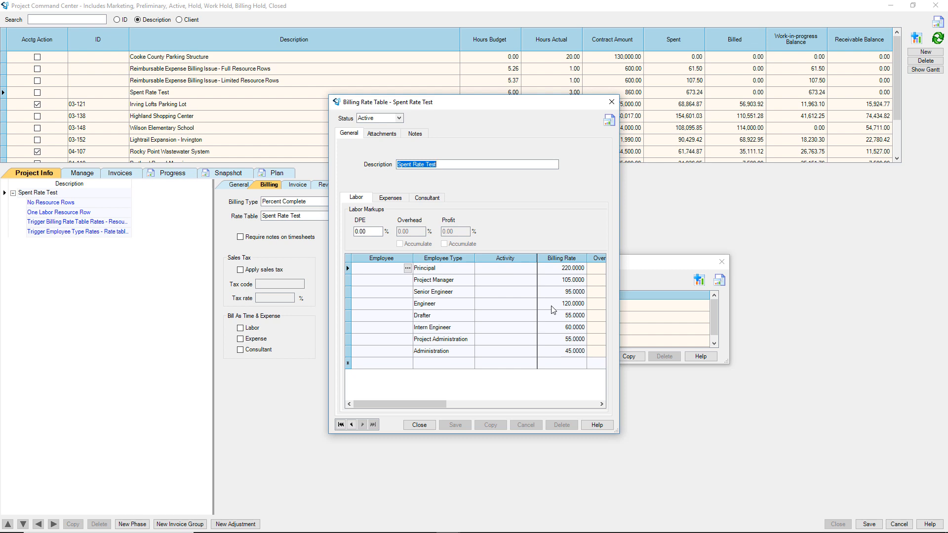
pyautogui.click(612, 101)
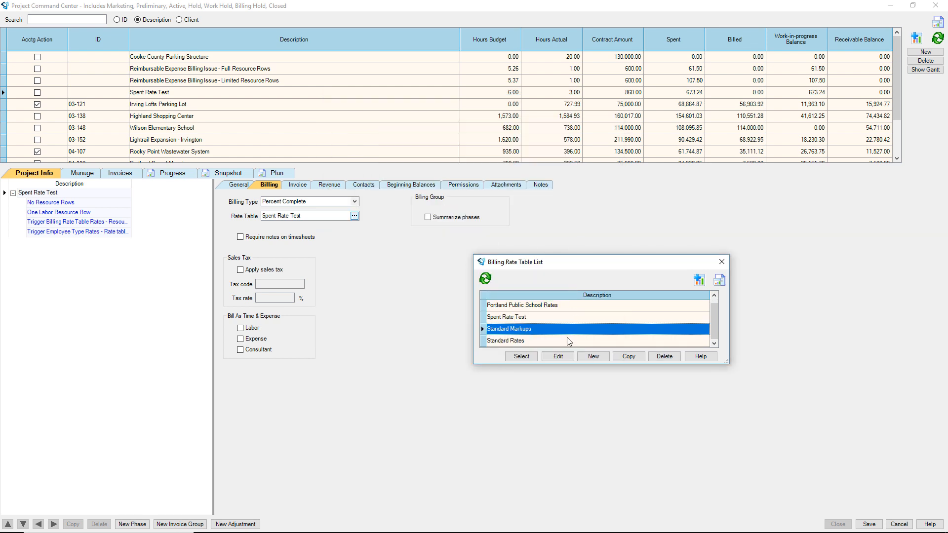
# Review the enlarged Standard Markups rate table, then show the project's phase budget grid.
pyautogui.click(558, 355)
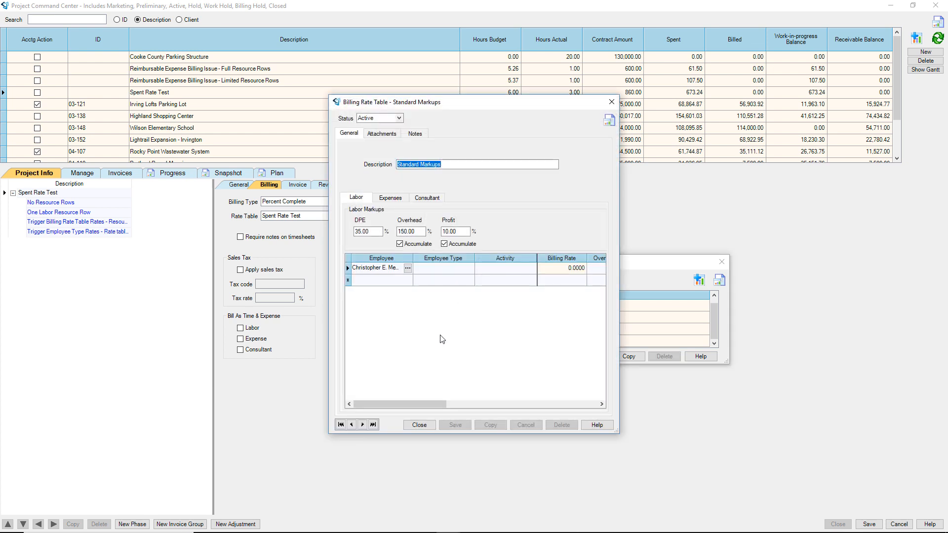
pyautogui.moveTo(617, 431); pyautogui.dragTo(821, 472)
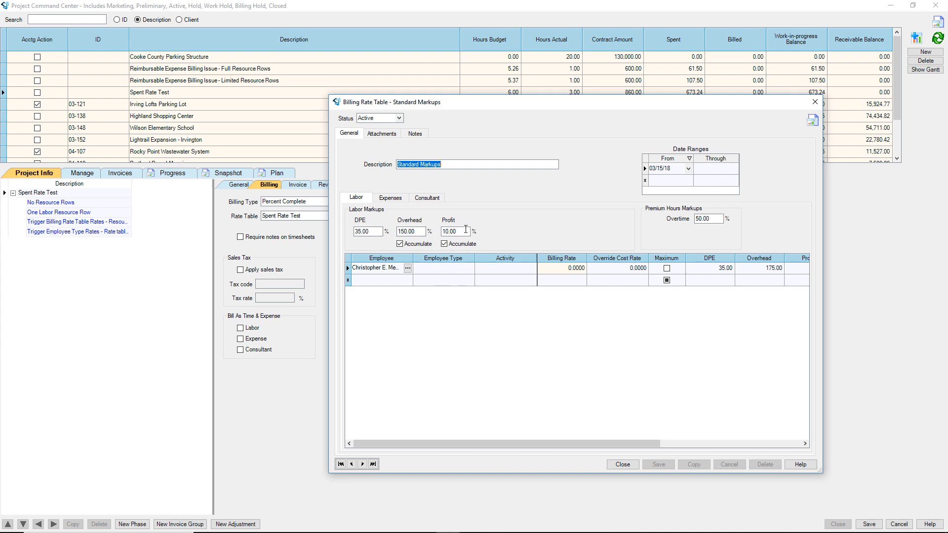
pyautogui.click(622, 464)
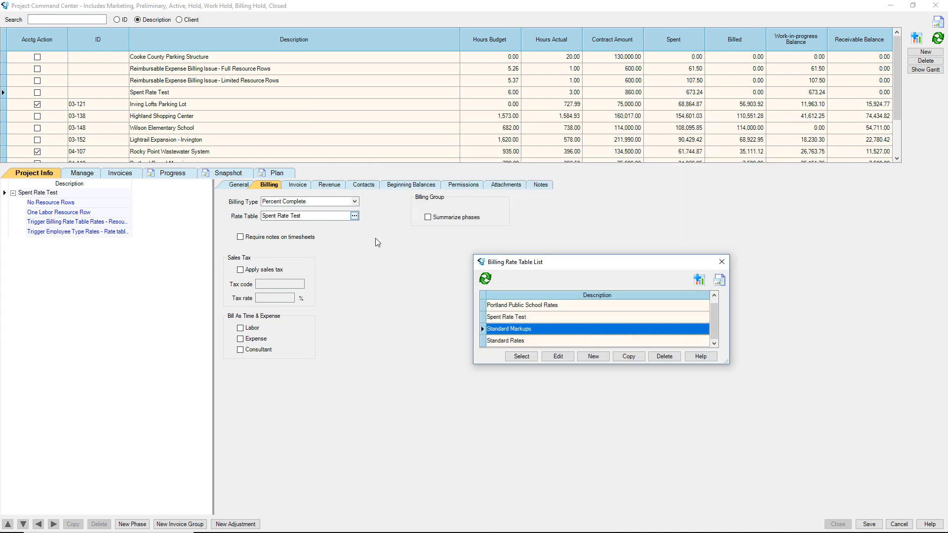
pyautogui.click(722, 261)
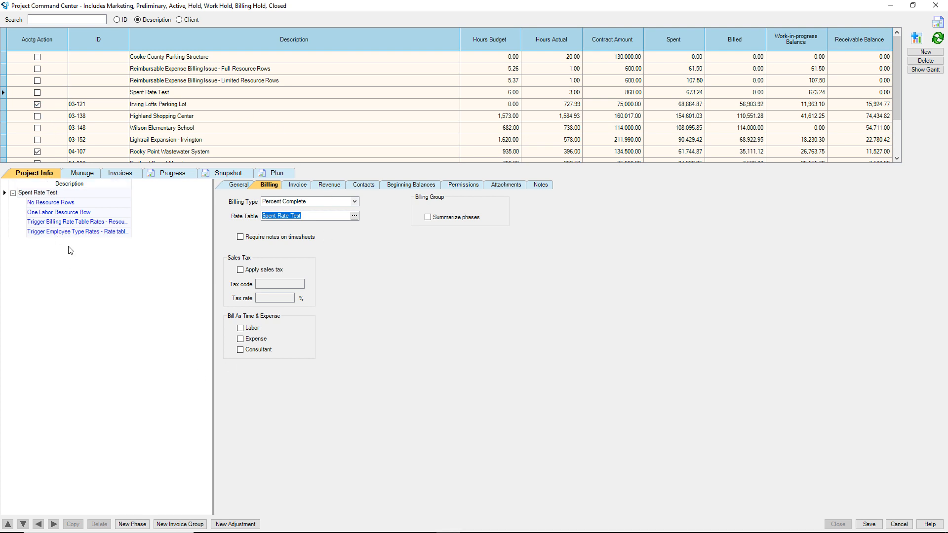
pyautogui.click(82, 174)
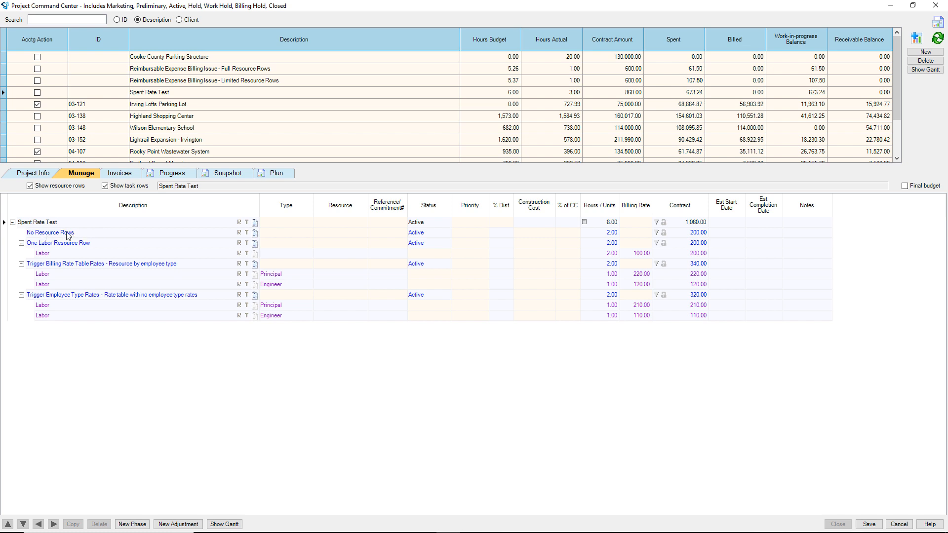
pyautogui.click(597, 236)
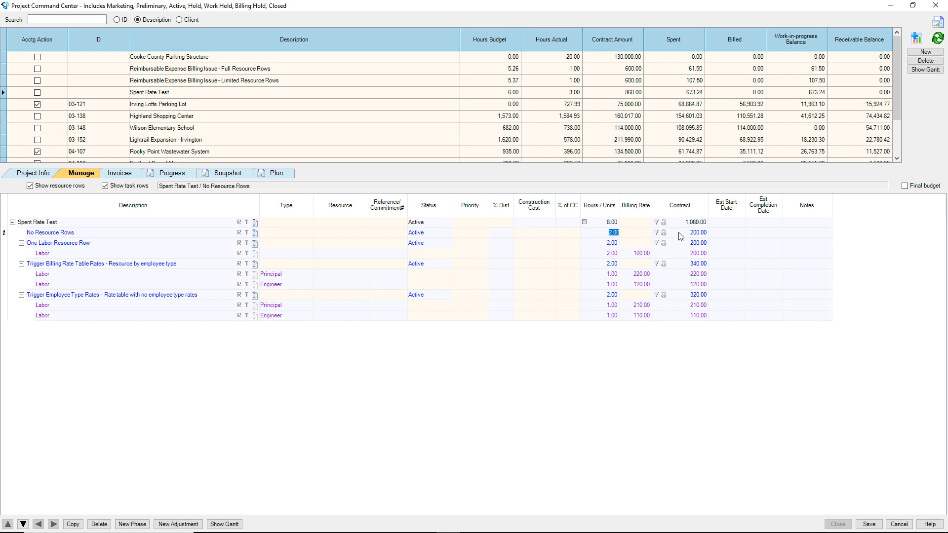
pyautogui.press('Return')
pyautogui.click(77, 254)
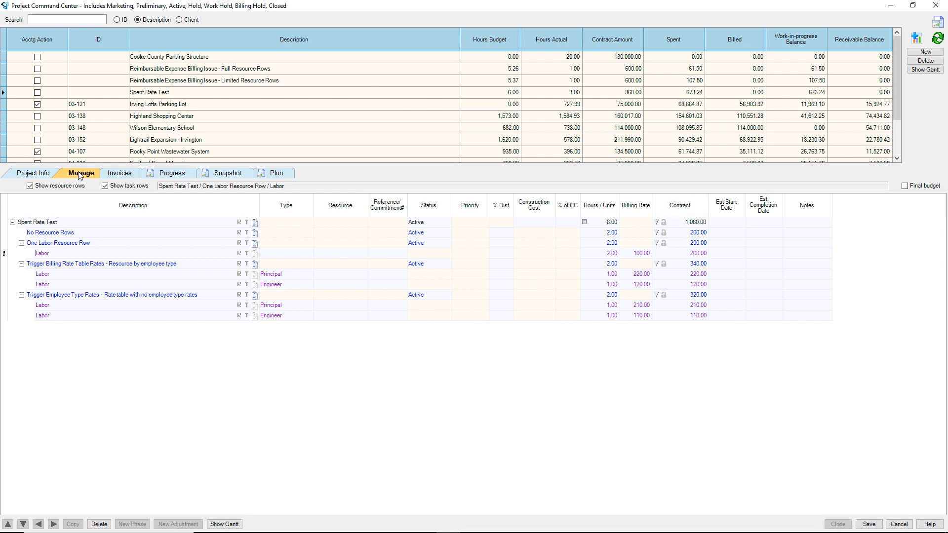
pyautogui.click(71, 275)
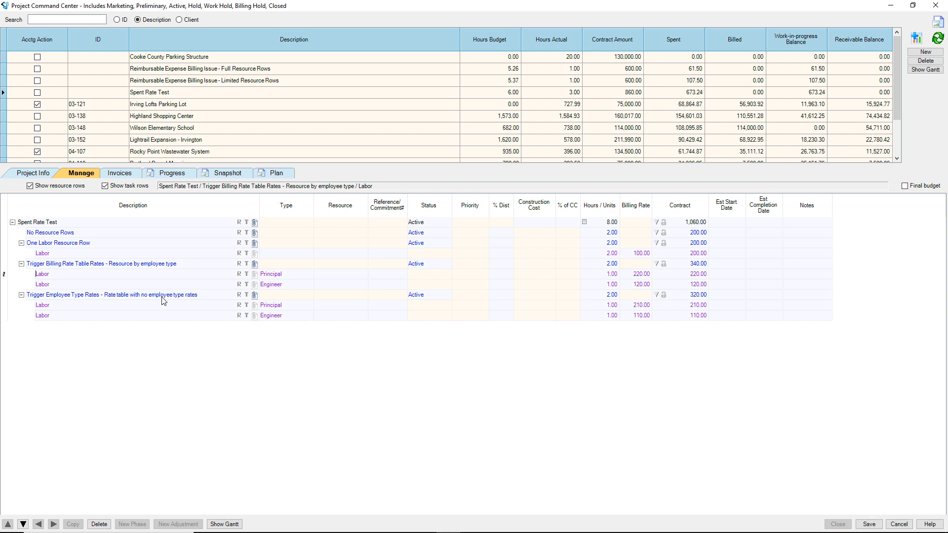
pyautogui.click(295, 305)
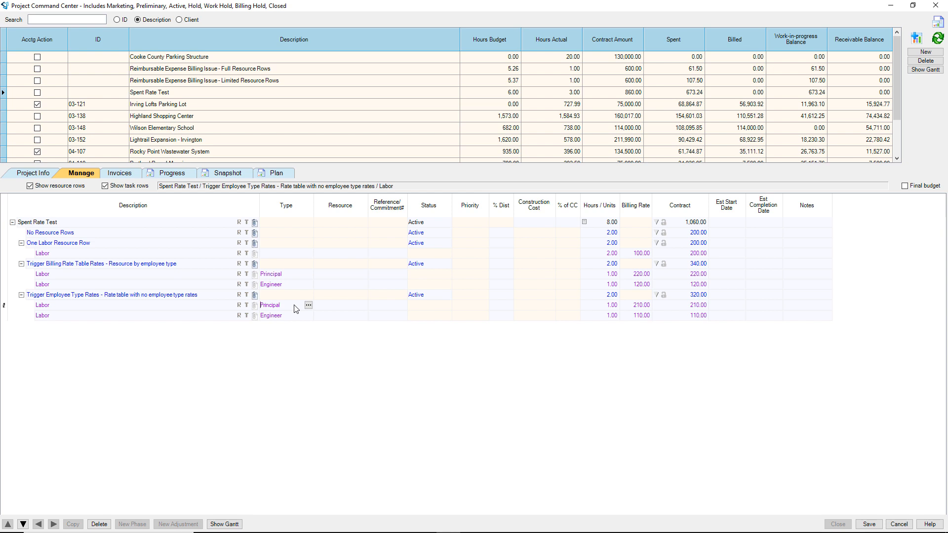
pyautogui.click(631, 306)
pyautogui.click(299, 317)
pyautogui.click(115, 317)
# Open the snapshot report and review Principal's spent entries for the No Resource Rows phase.
pyautogui.click(226, 173)
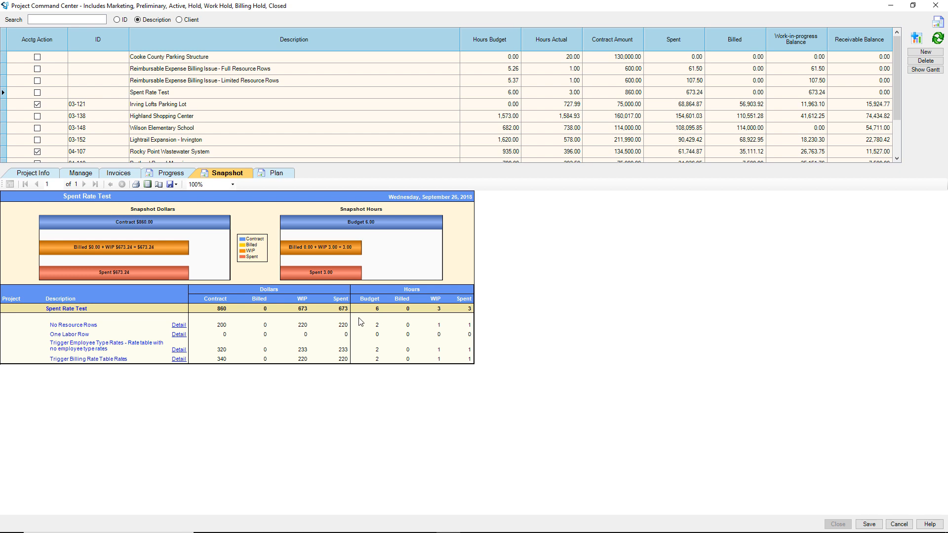
pyautogui.click(179, 325)
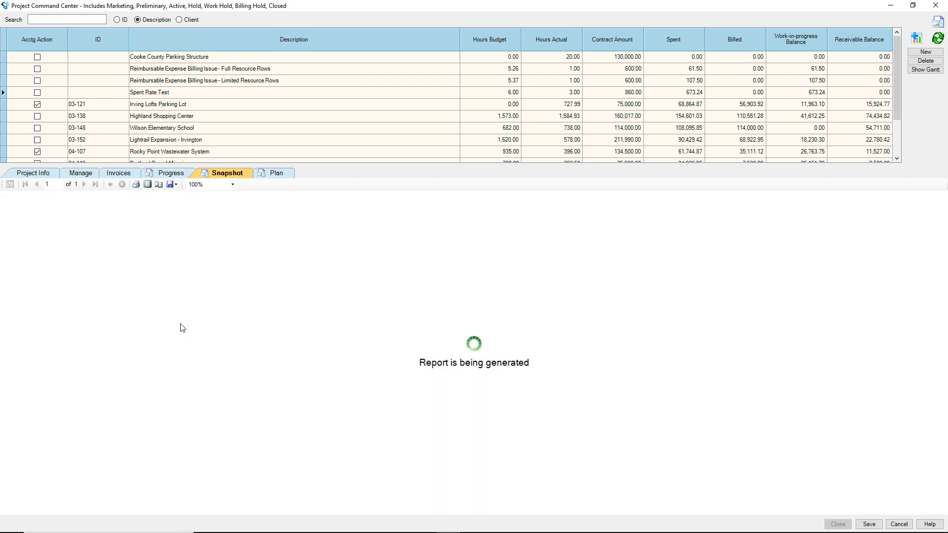
pyautogui.click(13, 245)
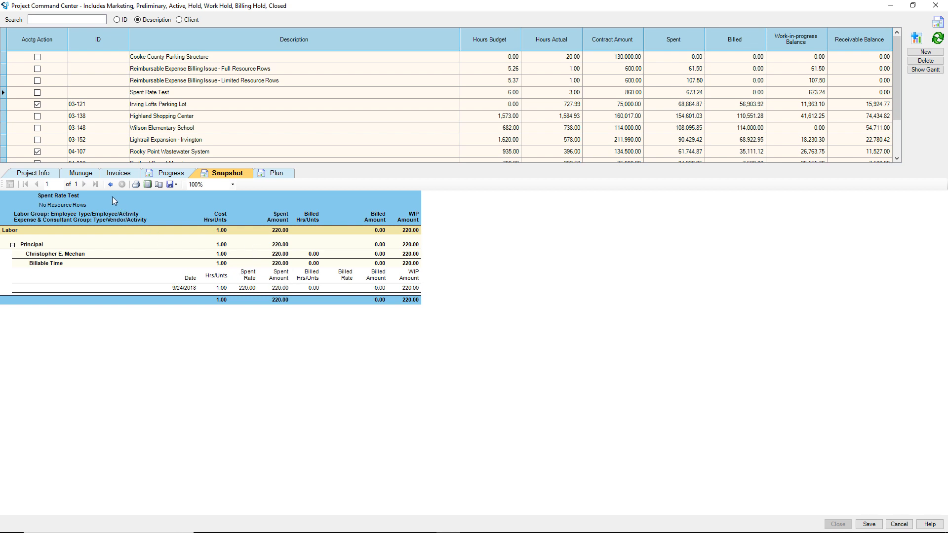
pyautogui.click(111, 184)
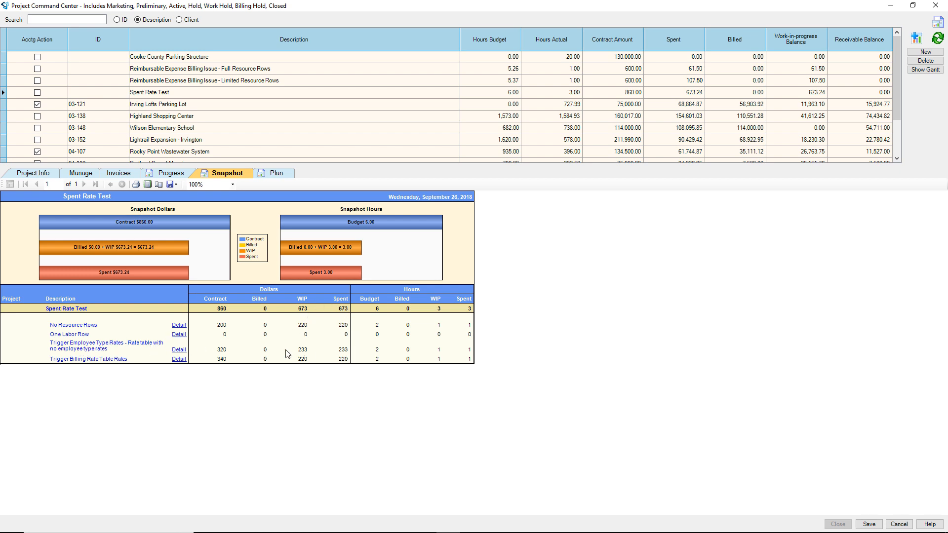
pyautogui.click(179, 350)
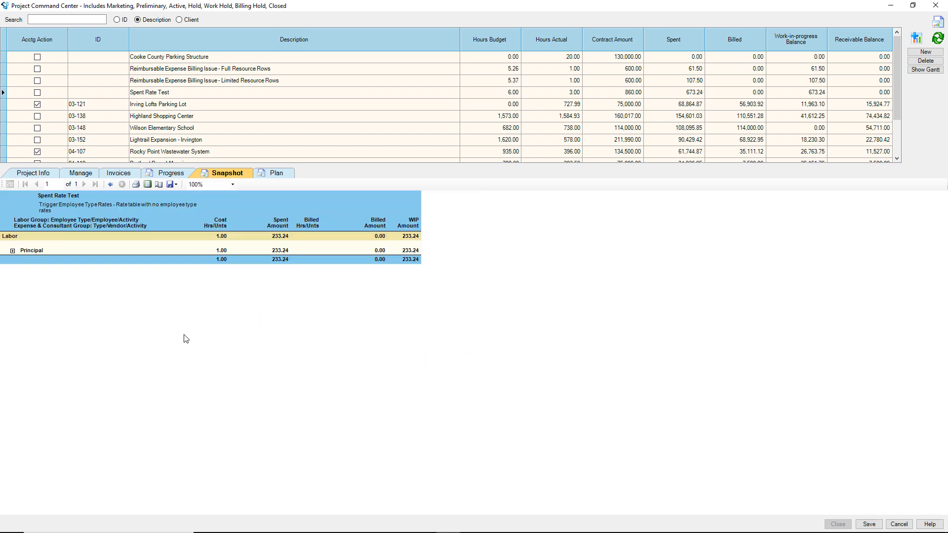
pyautogui.click(13, 250)
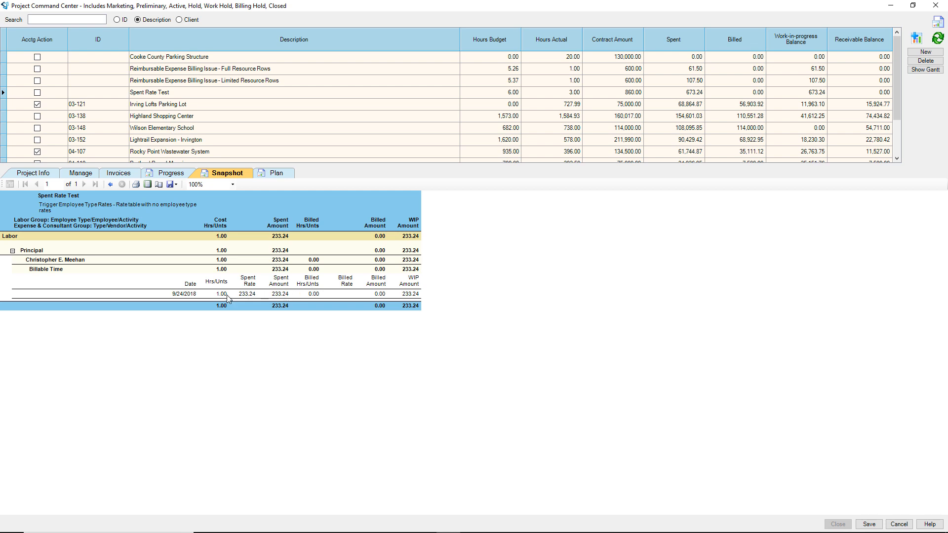
pyautogui.click(111, 185)
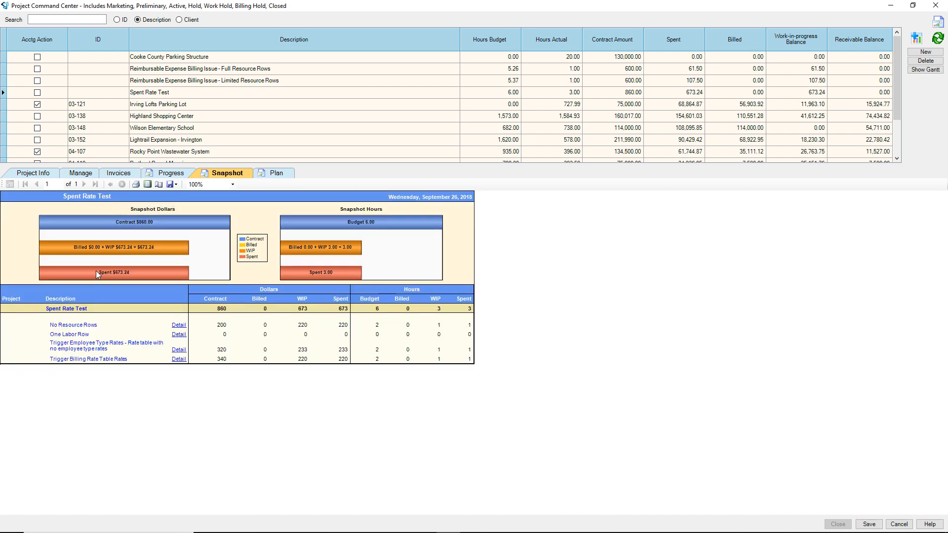
# Review Principal's entries under Trigger Billing Rate Table Rates, then return to the budget rows.
pyautogui.click(180, 359)
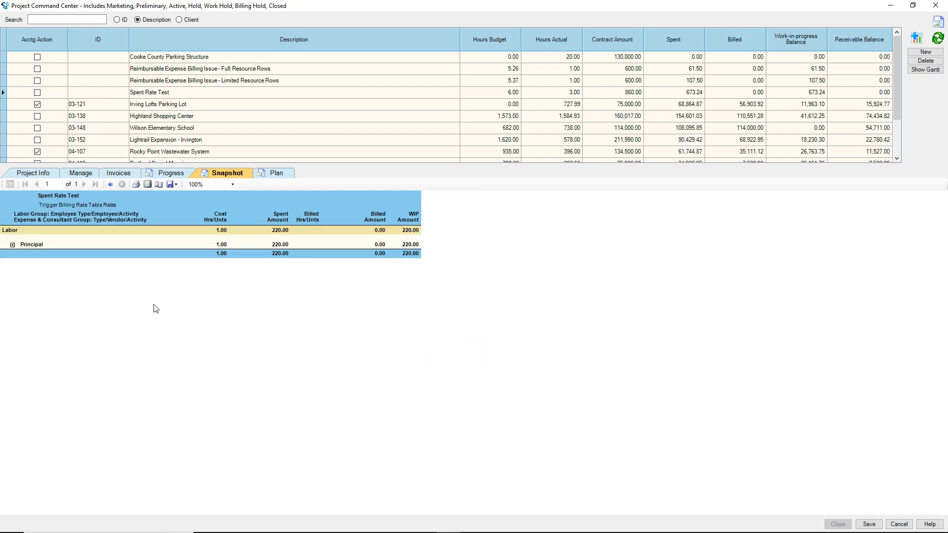
pyautogui.click(13, 246)
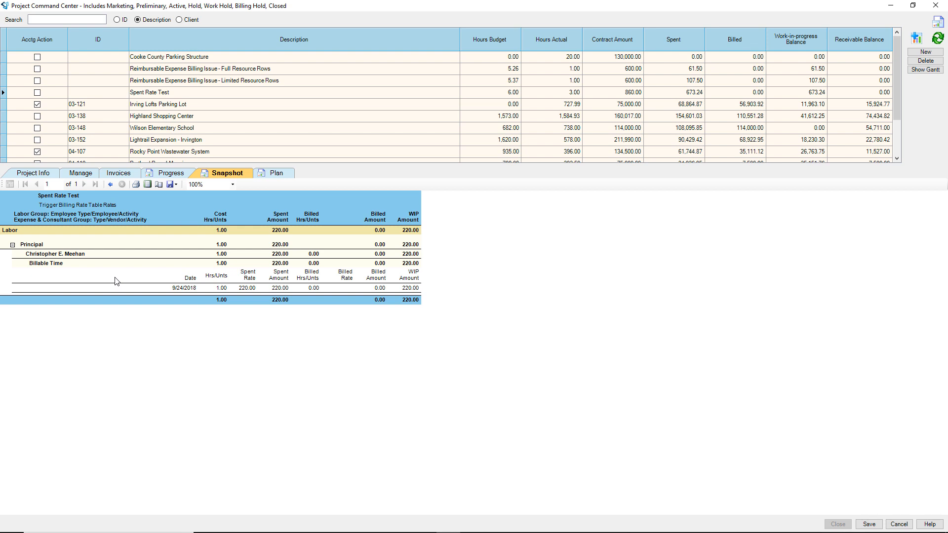
pyautogui.click(111, 184)
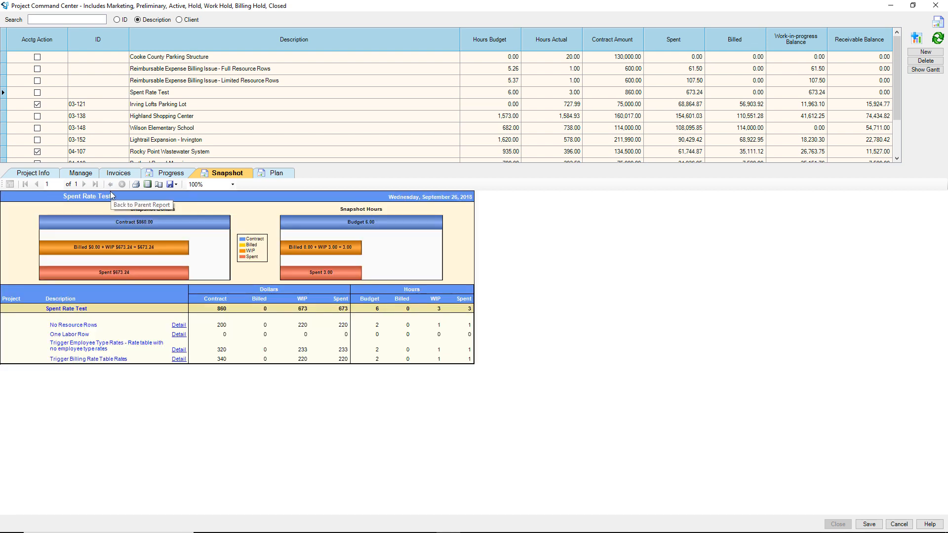
pyautogui.click(82, 174)
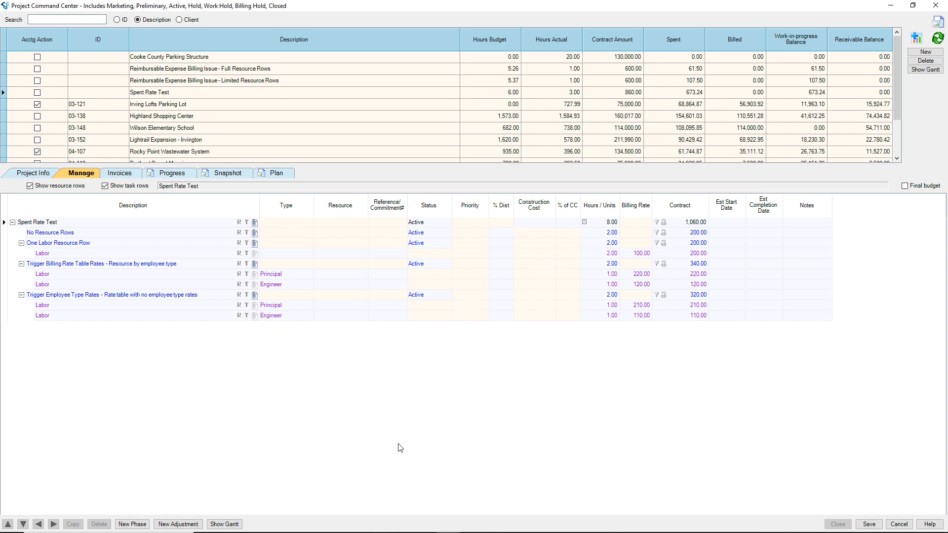
# Compare the No Resource Rows and Trigger Billing Rate Table Rates labor rows, then reopen the snapshot.
pyautogui.click(92, 234)
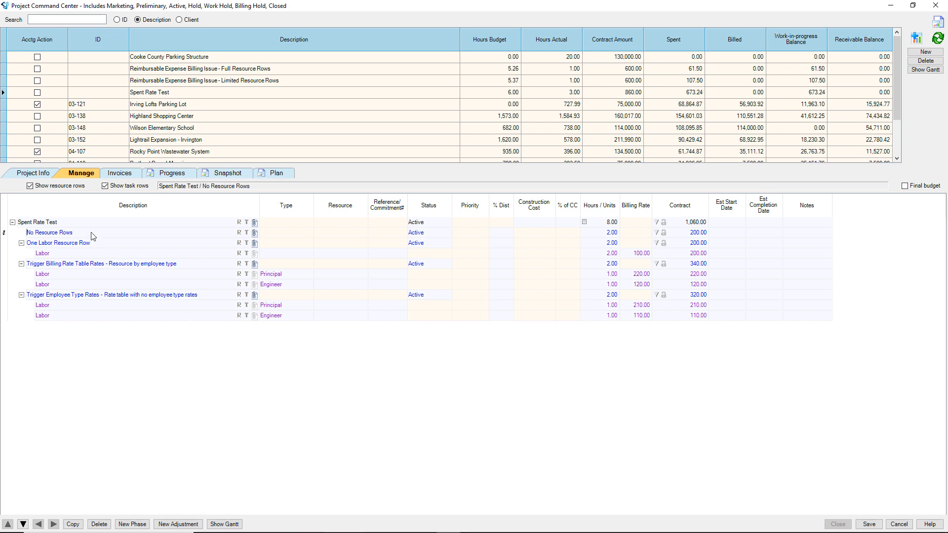
pyautogui.click(91, 306)
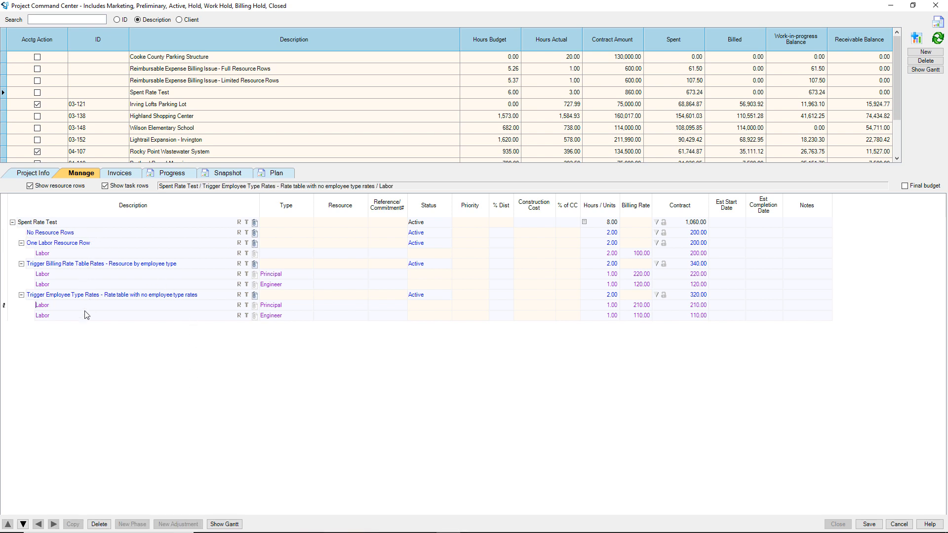
pyautogui.click(137, 265)
pyautogui.click(135, 286)
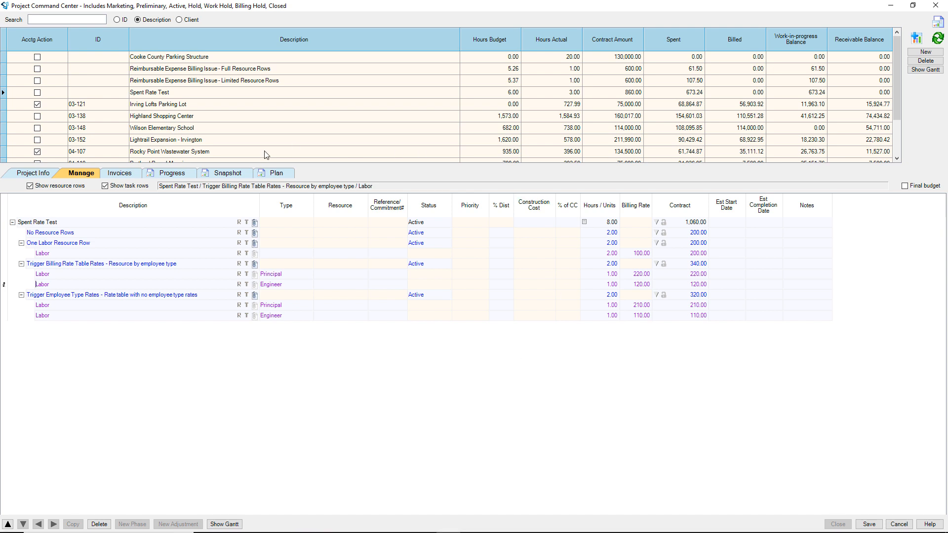
pyautogui.click(236, 174)
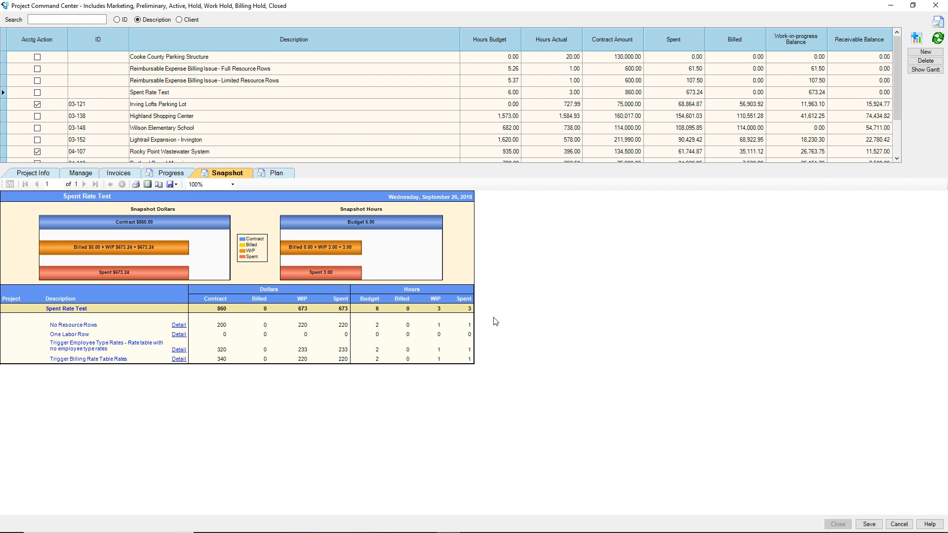